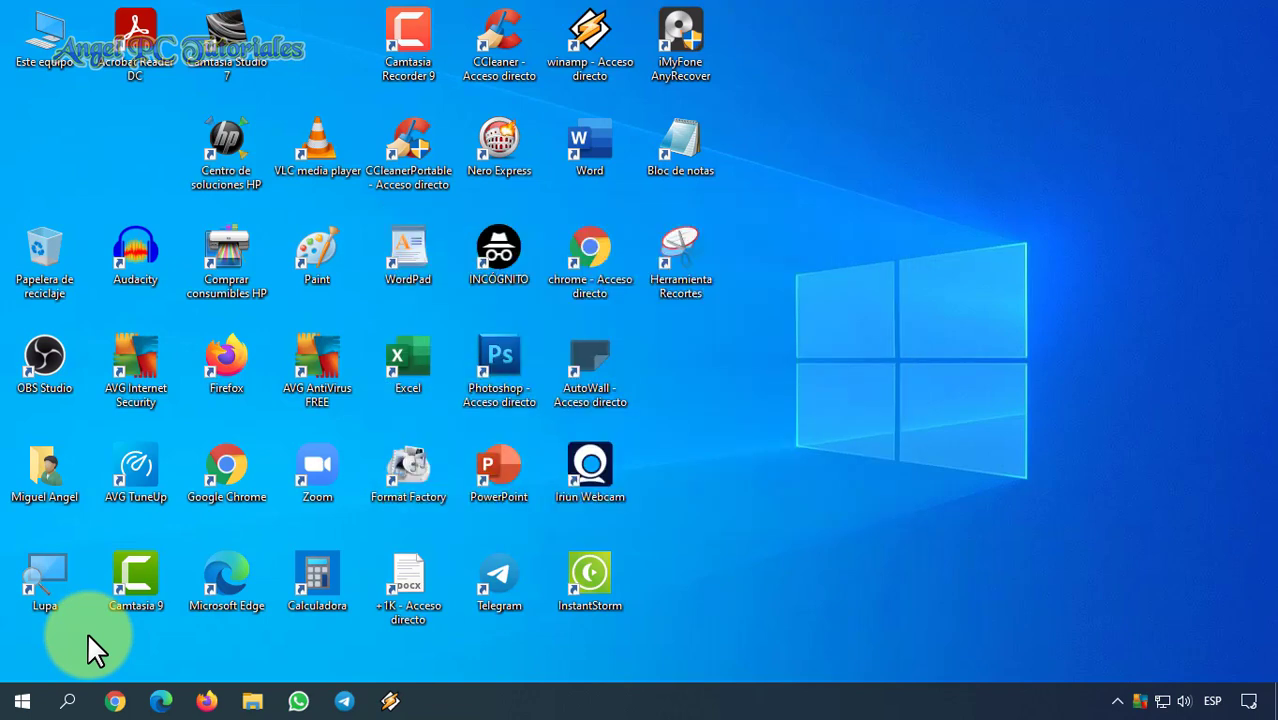
# Step: Search Windows for "panel de control" and open the Control Panel
pyautogui.click(70, 702)
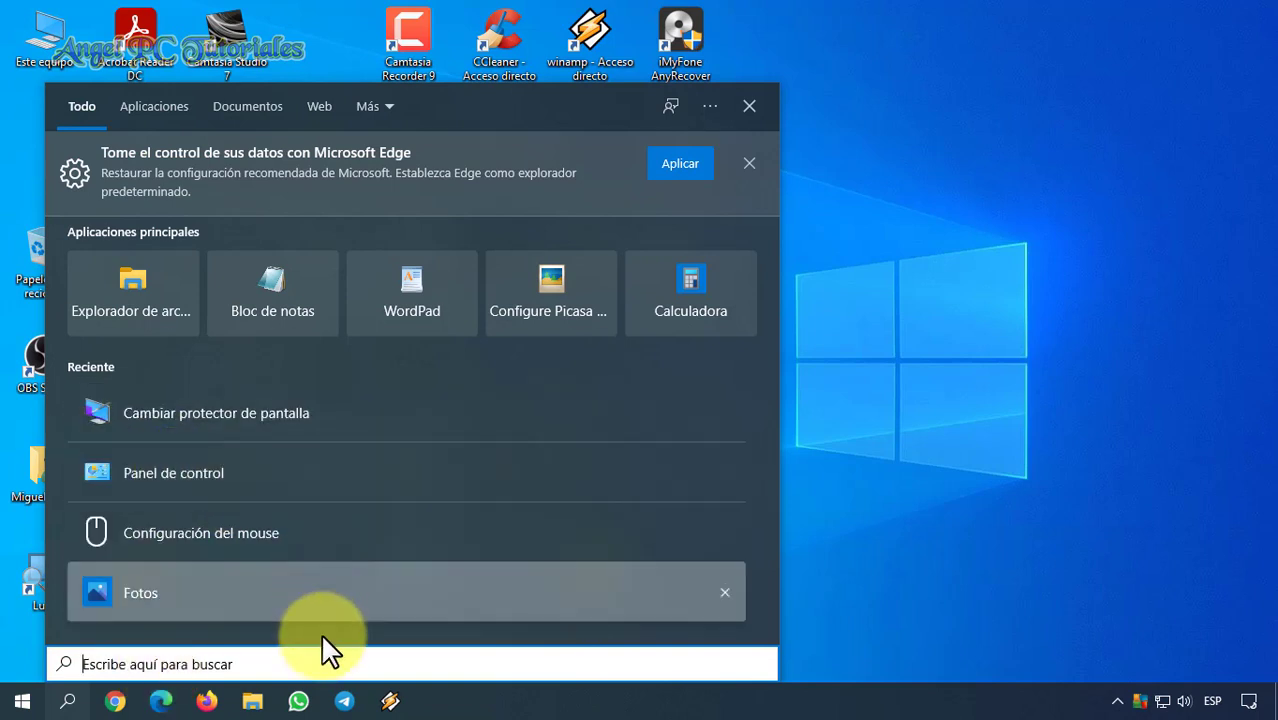
pyautogui.write('panel de control')
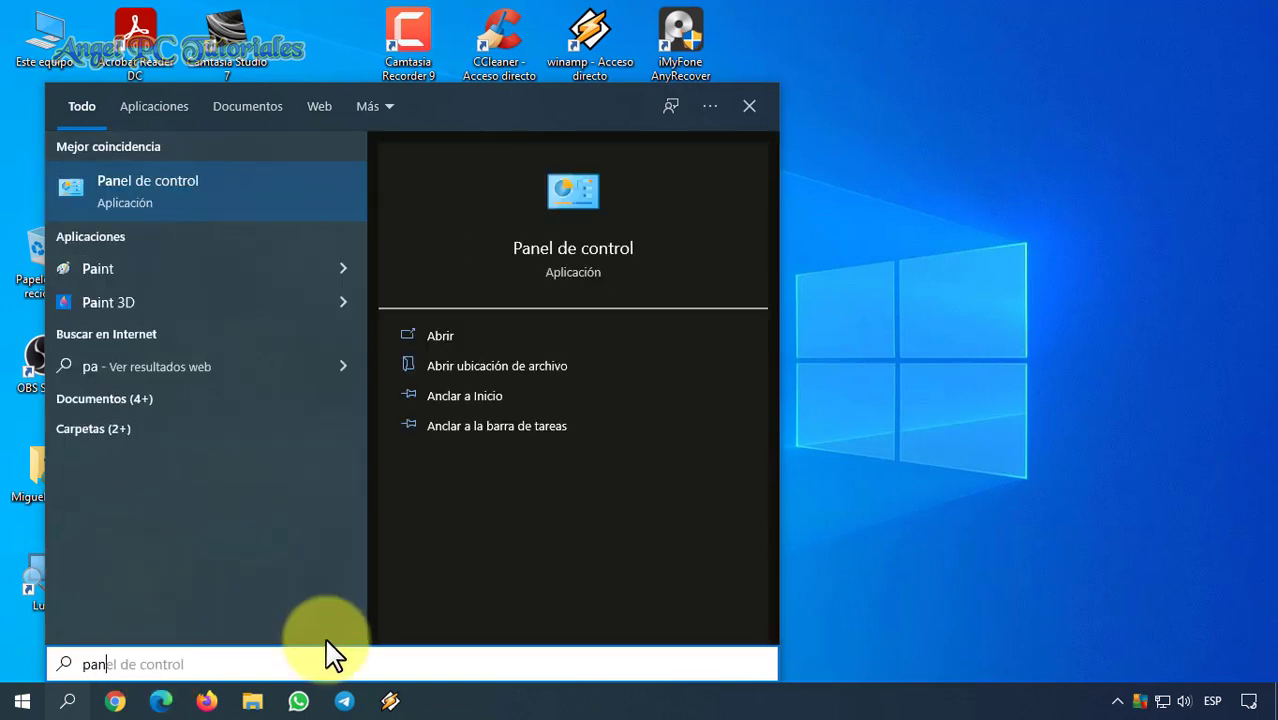
pyautogui.click(572, 246)
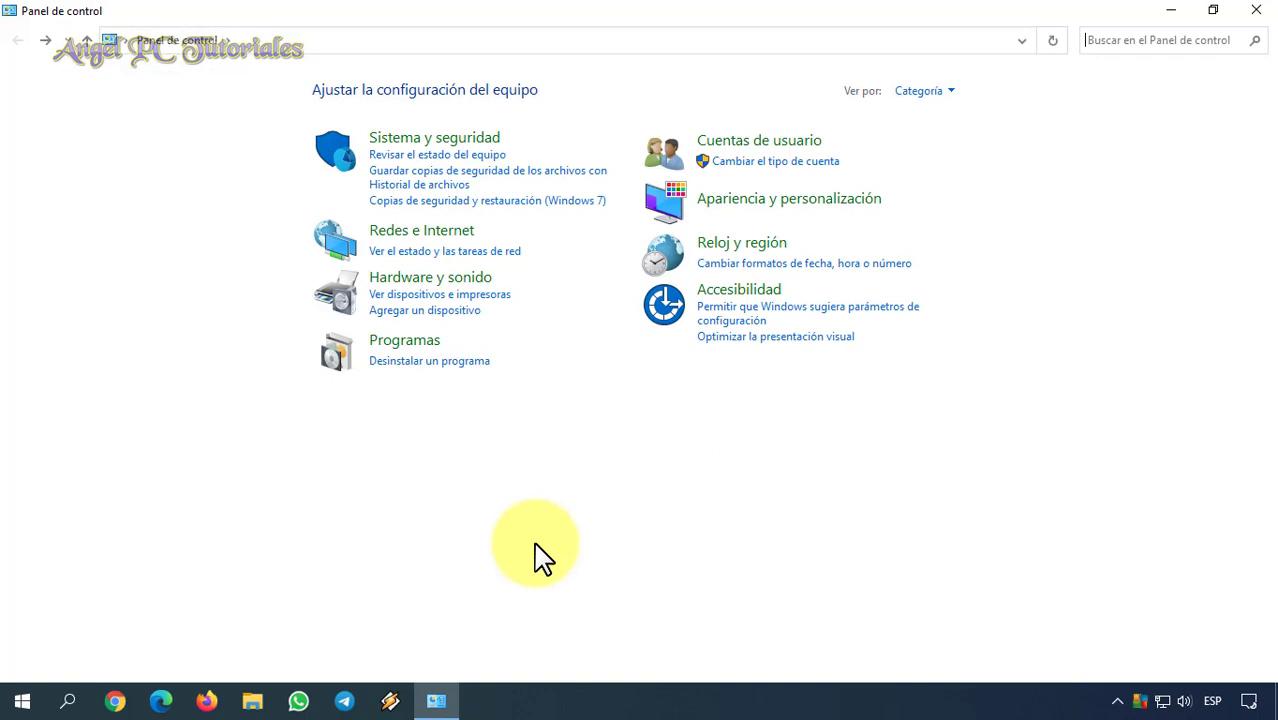
# Step: Try the Control Panel's Iconos grandes and Iconos pequeños views, ending on the Categoría view
pyautogui.click(952, 92)
pyautogui.click(962, 140)
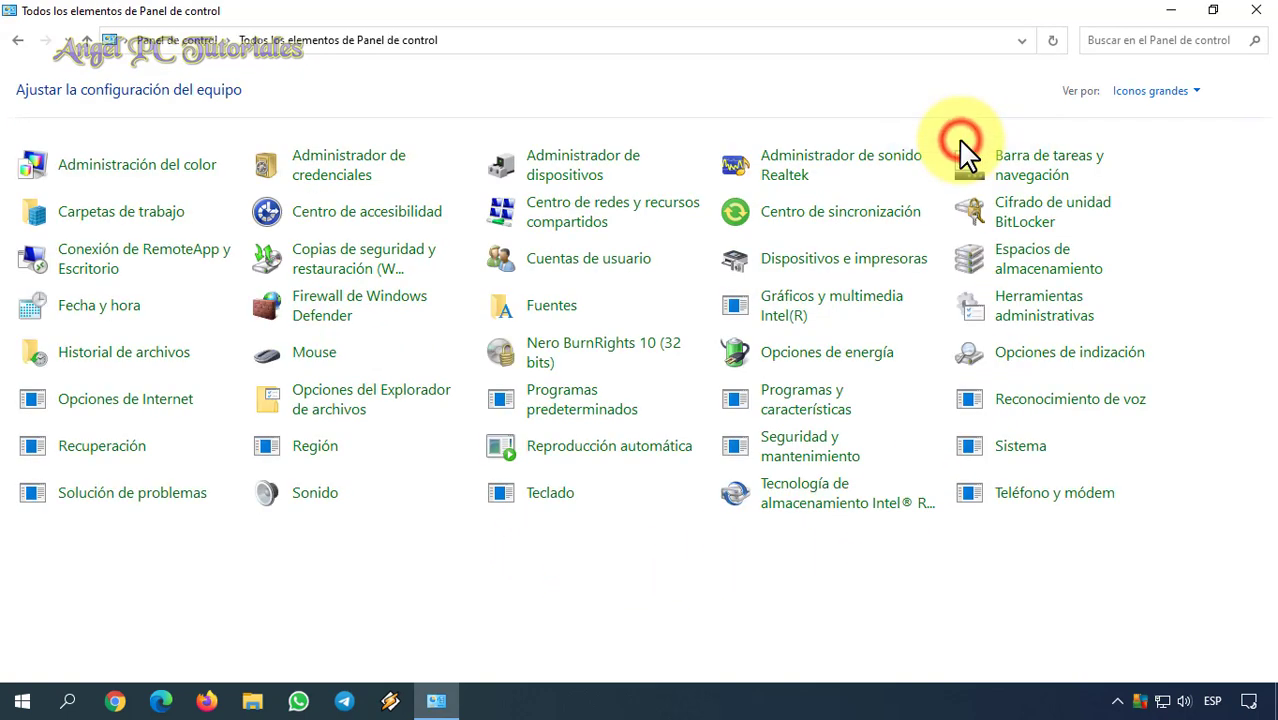
pyautogui.click(1172, 93)
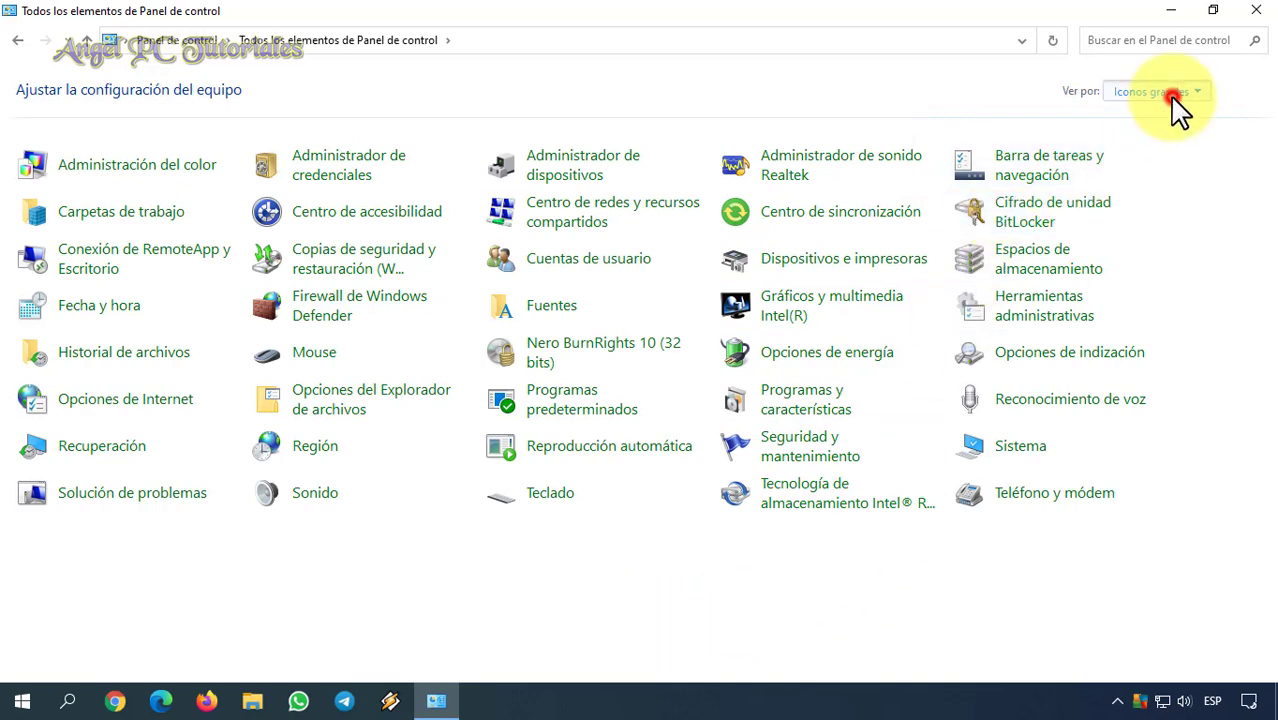
pyautogui.click(1161, 163)
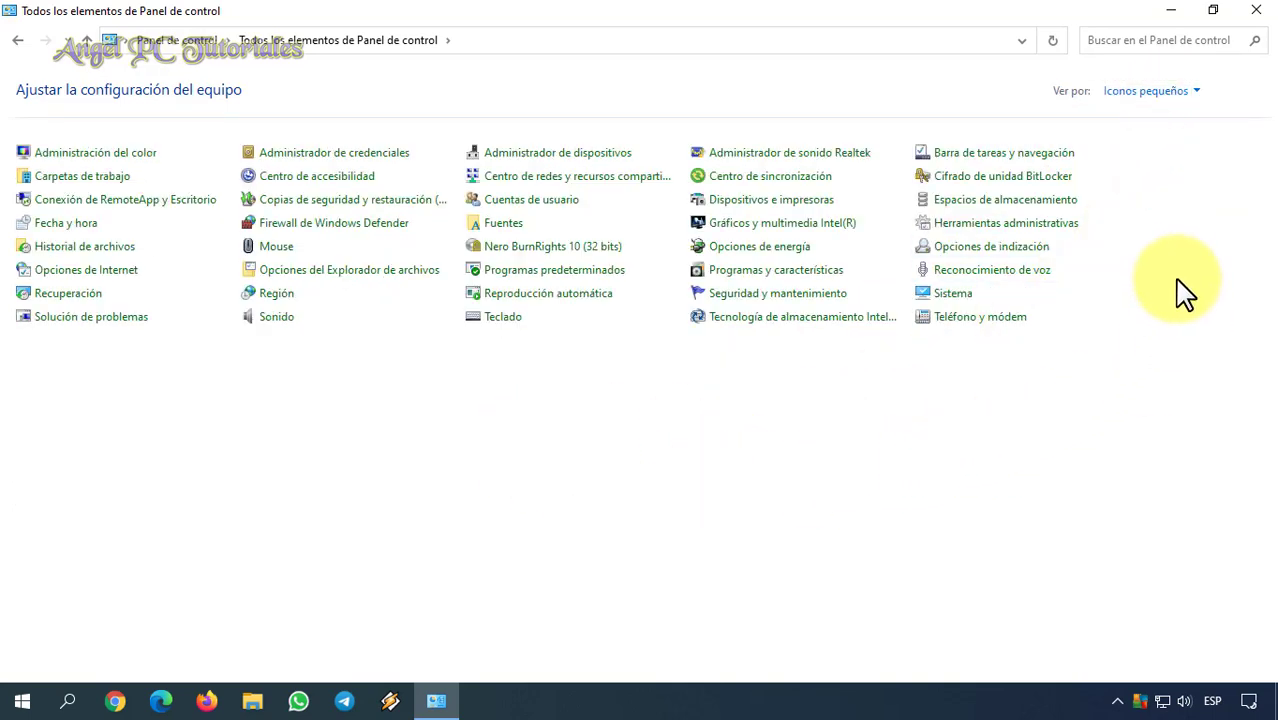
pyautogui.click(1176, 91)
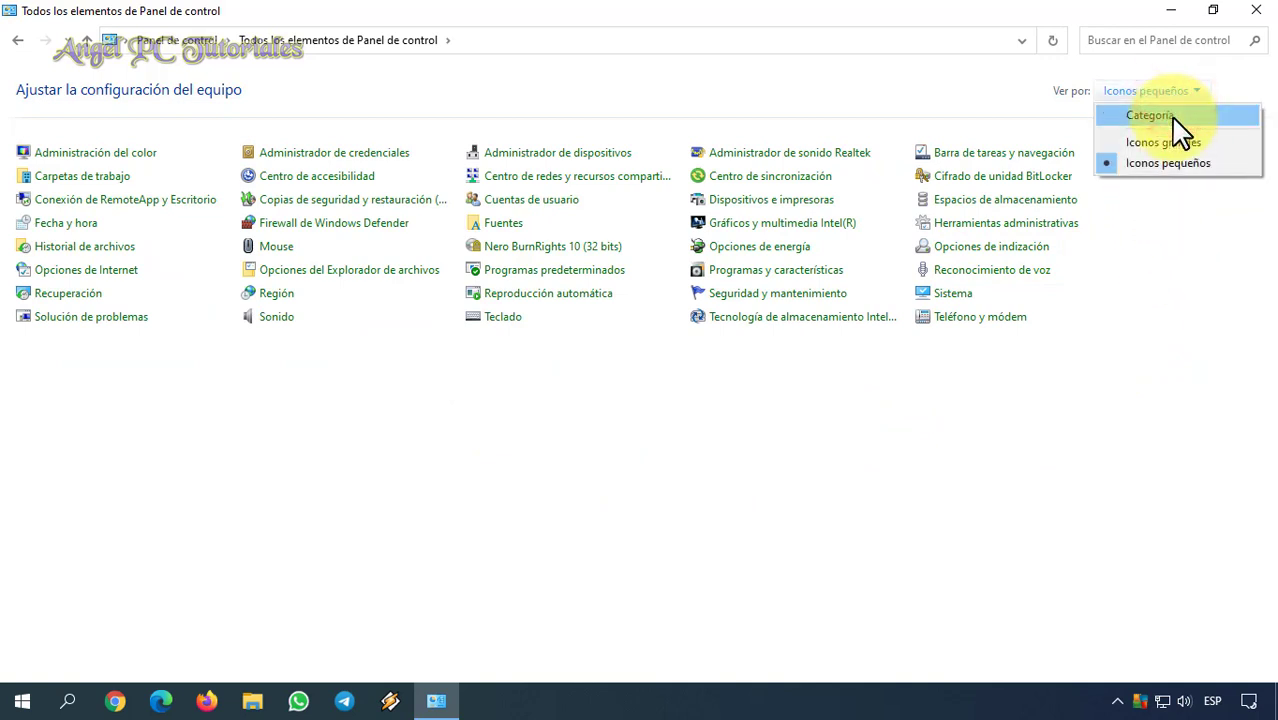
pyautogui.click(1176, 117)
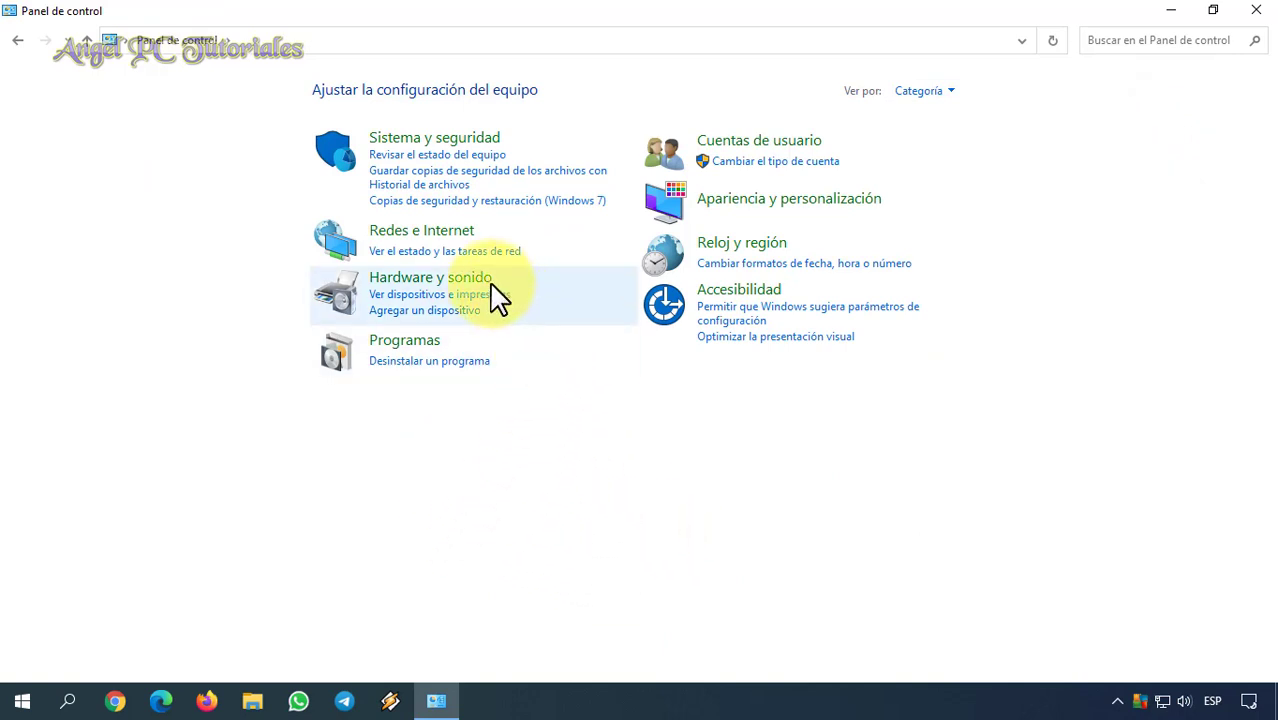
# Step: Open the Sonido settings under Hardware y sonido and show the recording devices
pyautogui.click(461, 284)
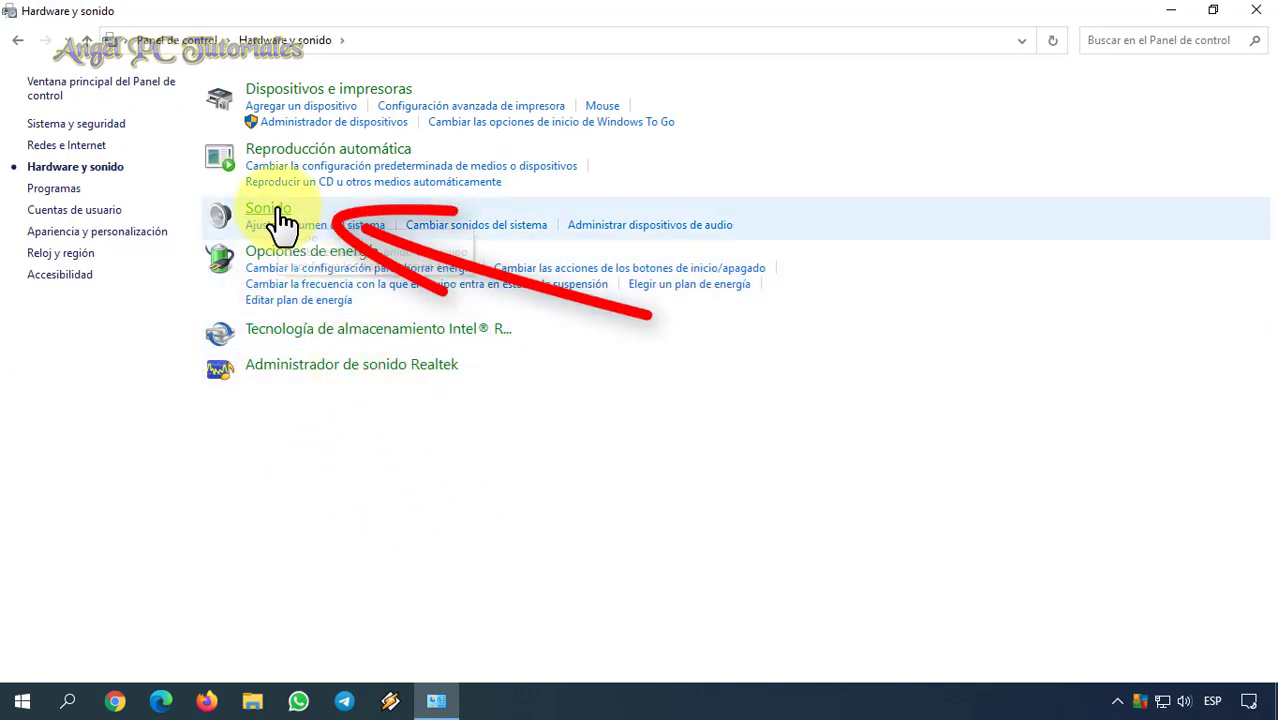
pyautogui.click(279, 212)
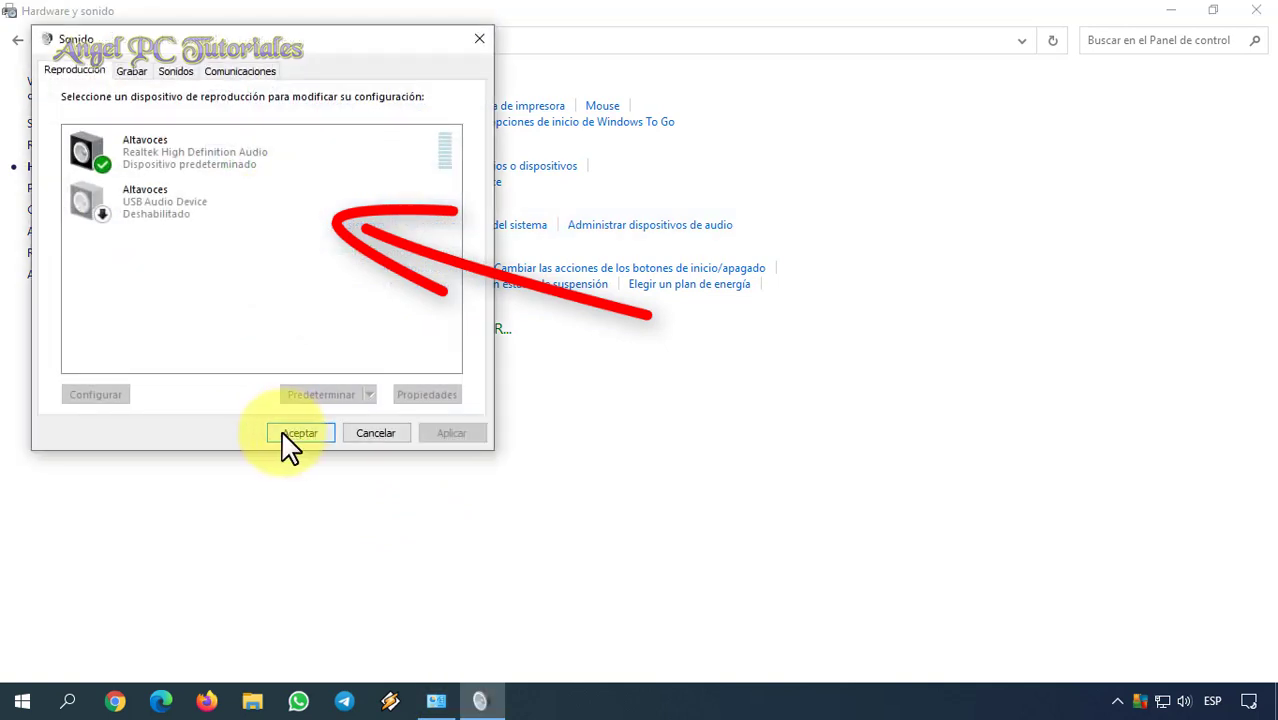
pyautogui.click(141, 74)
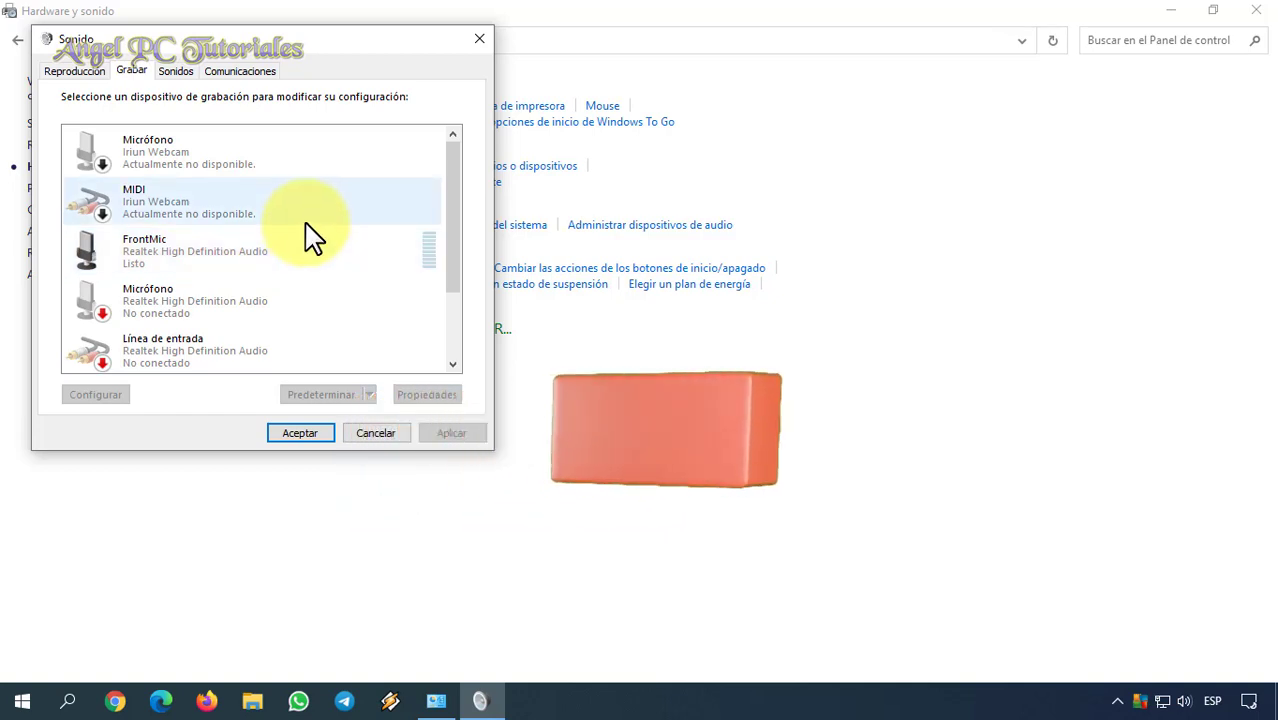
# Step: Open the properties of the default USB Audio Device microphone in the recording devices
pyautogui.scroll(-1, 313, 238)
pyautogui.scroll(-5, 313, 238)
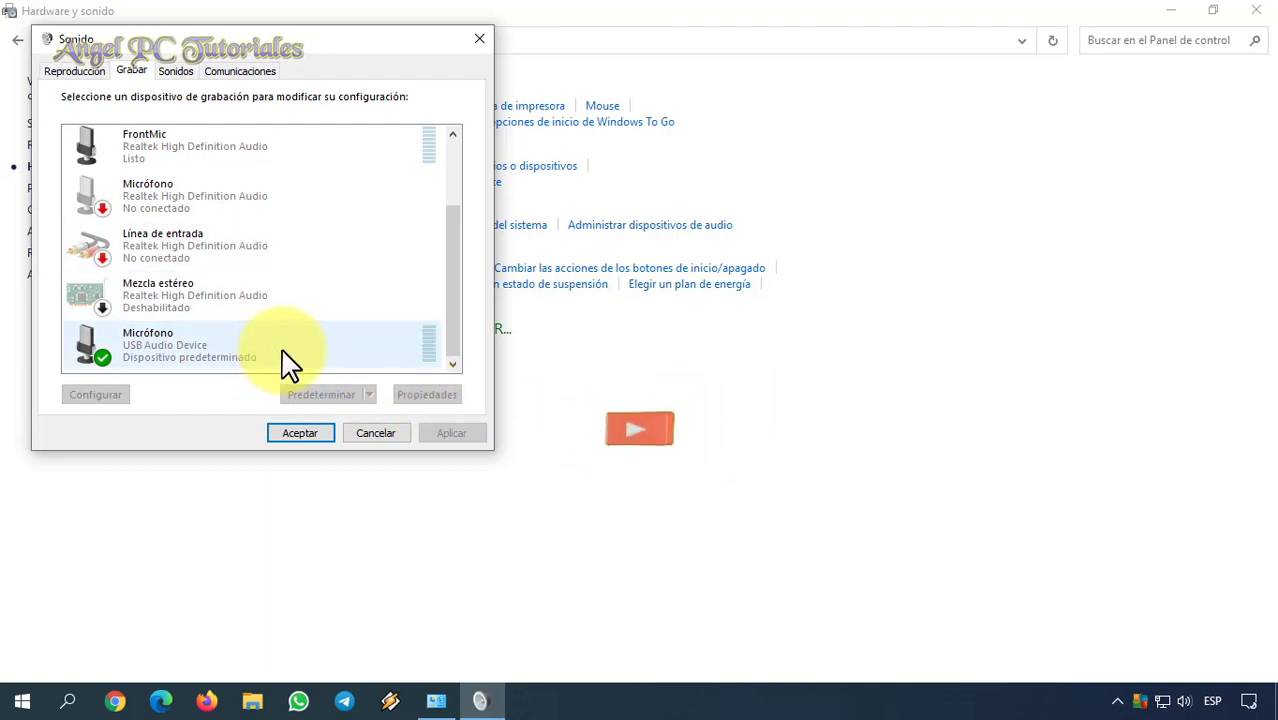
pyautogui.click(225, 365)
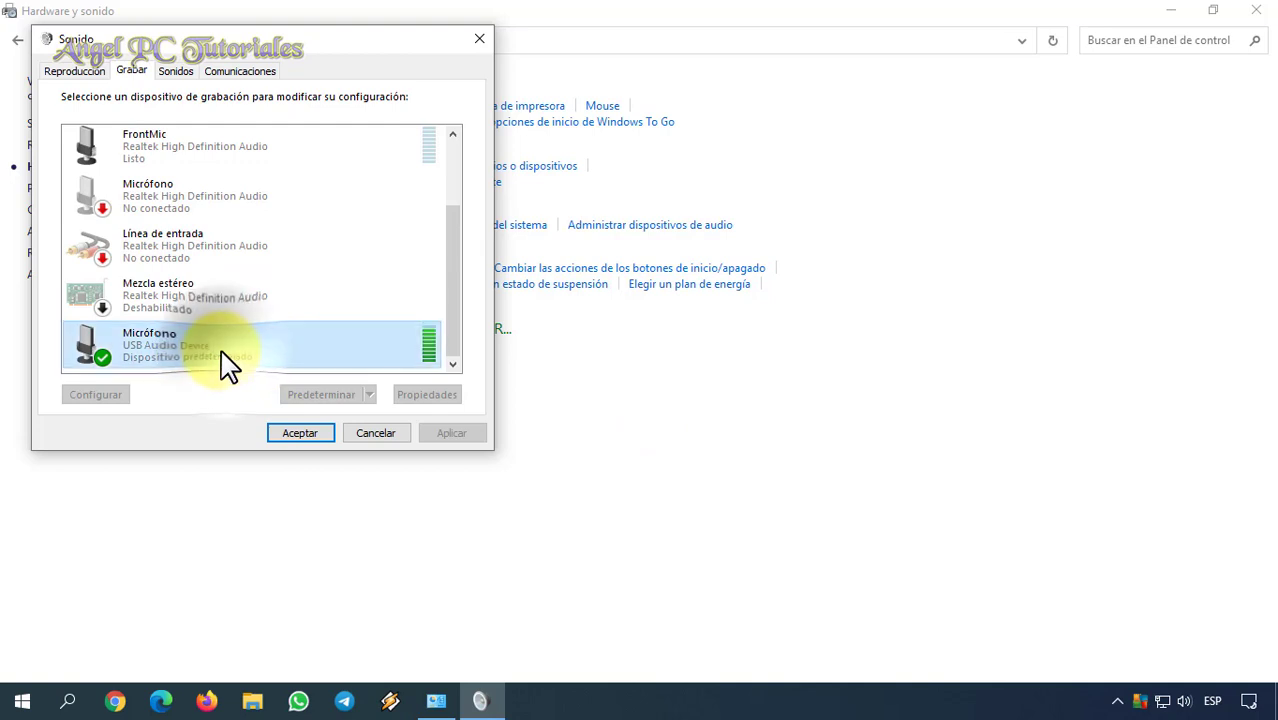
pyautogui.rightClick(222, 365)
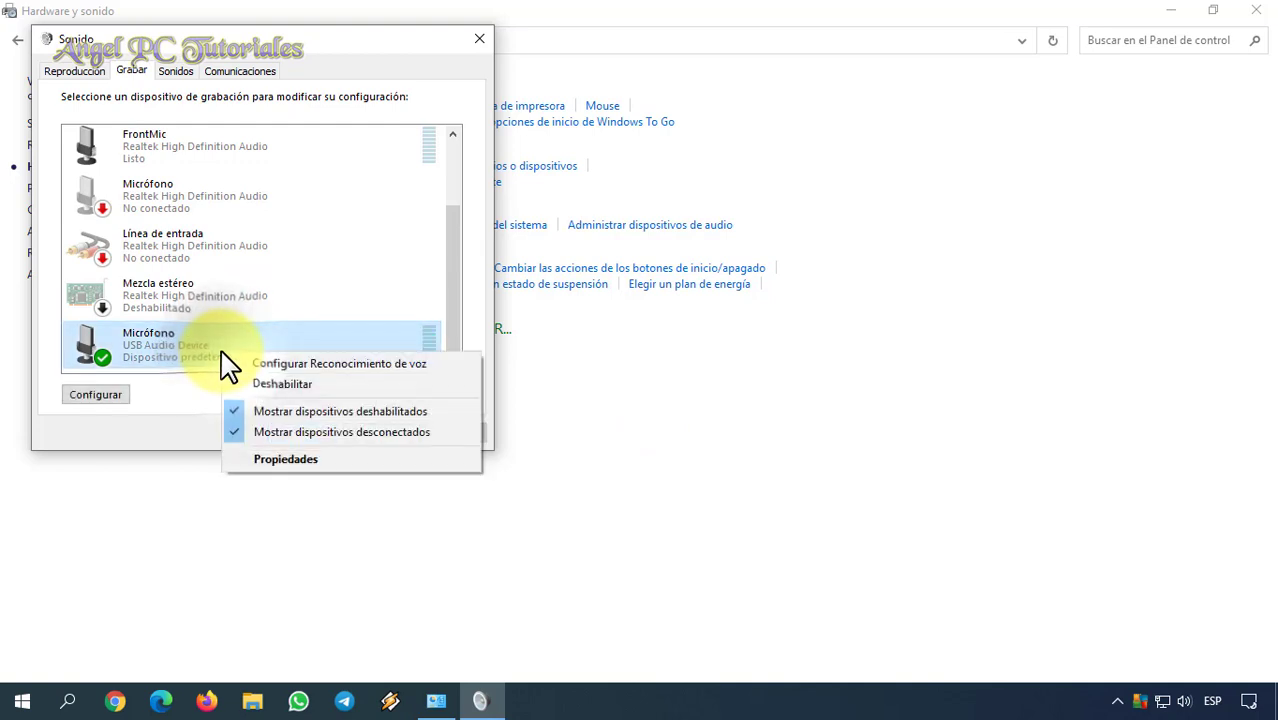
pyautogui.click(298, 463)
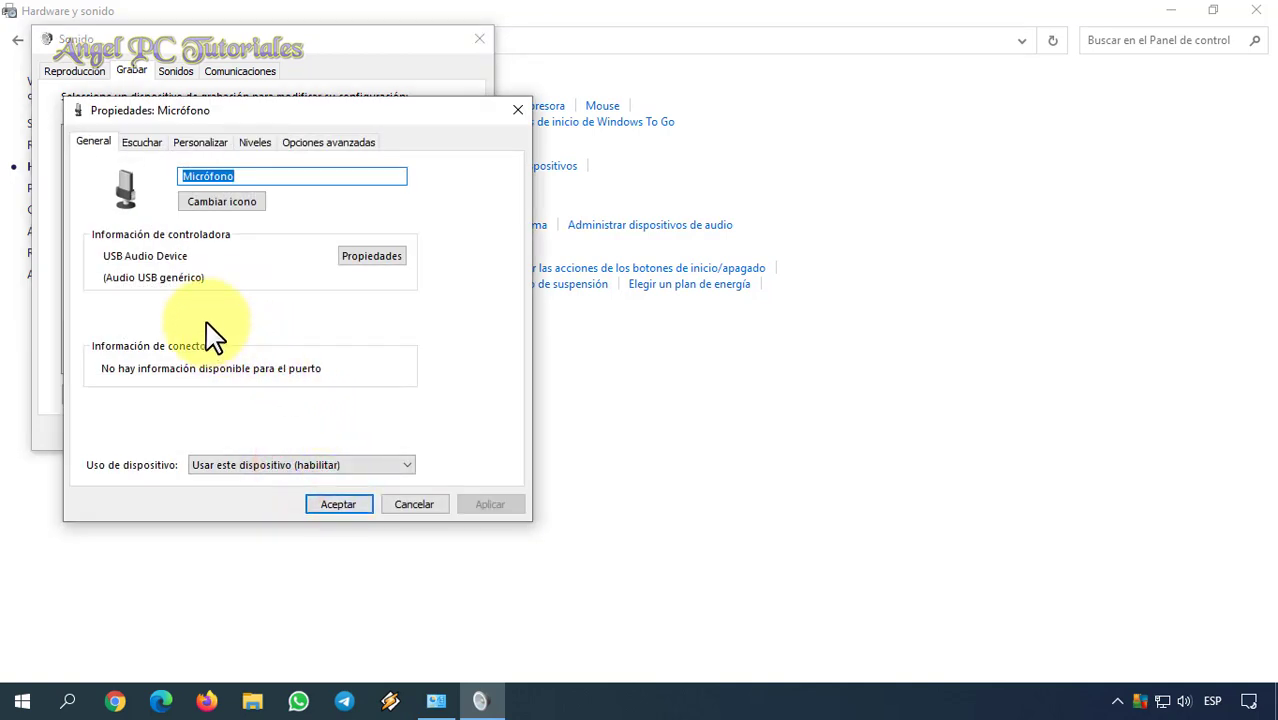
# Step: Set the microphone level to 95, accept the microphone and sound settings, and close the Control Panel
pyautogui.click(252, 144)
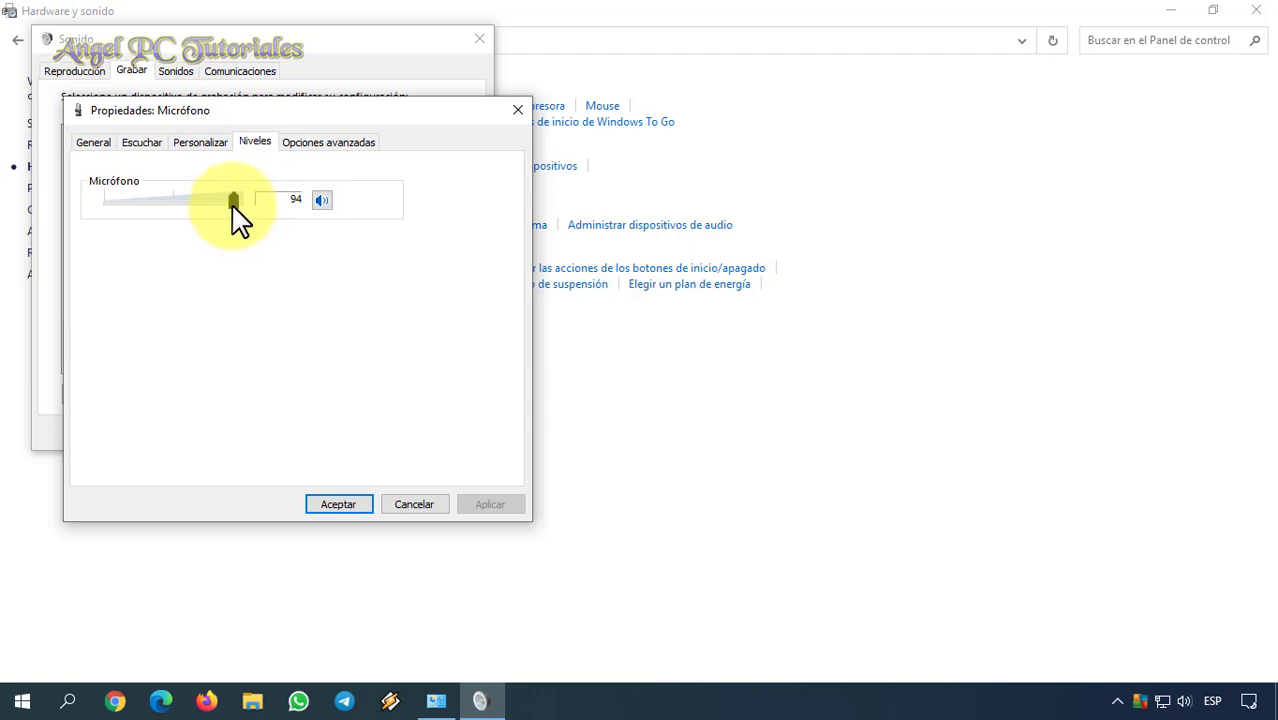
pyautogui.moveTo(232, 204); pyautogui.dragTo(201, 206)
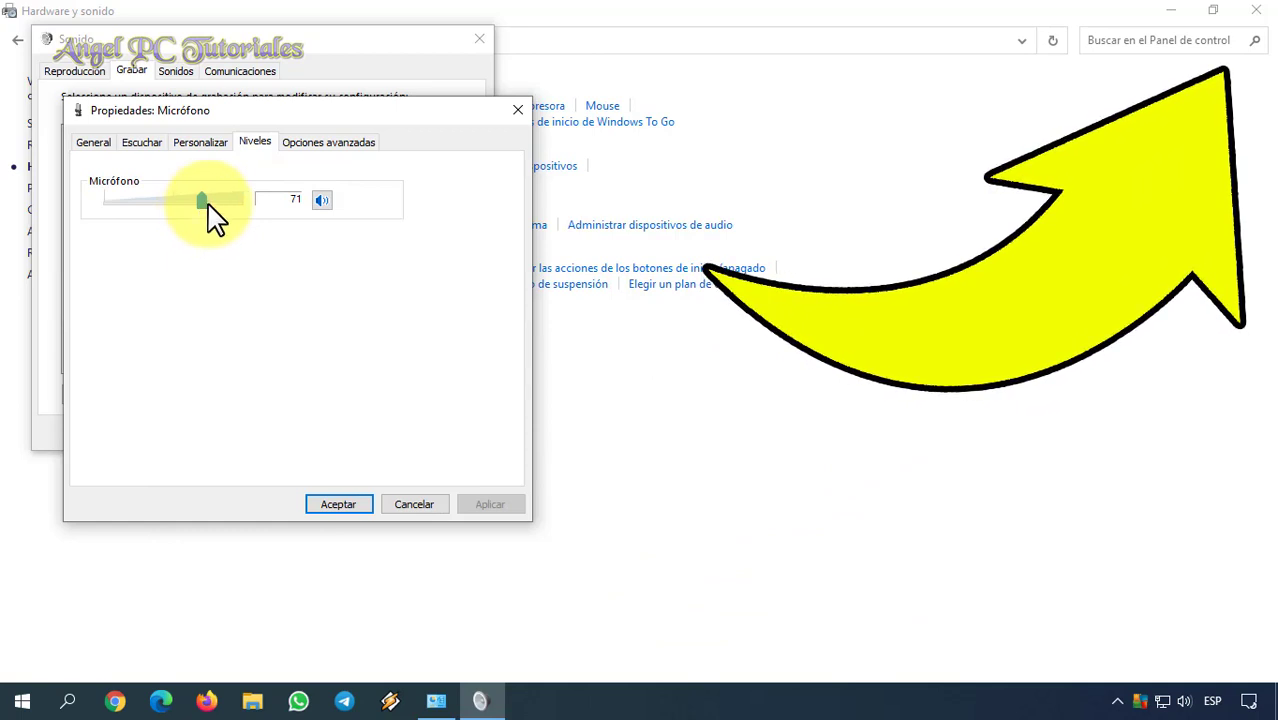
pyautogui.moveTo(202, 207); pyautogui.dragTo(220, 223)
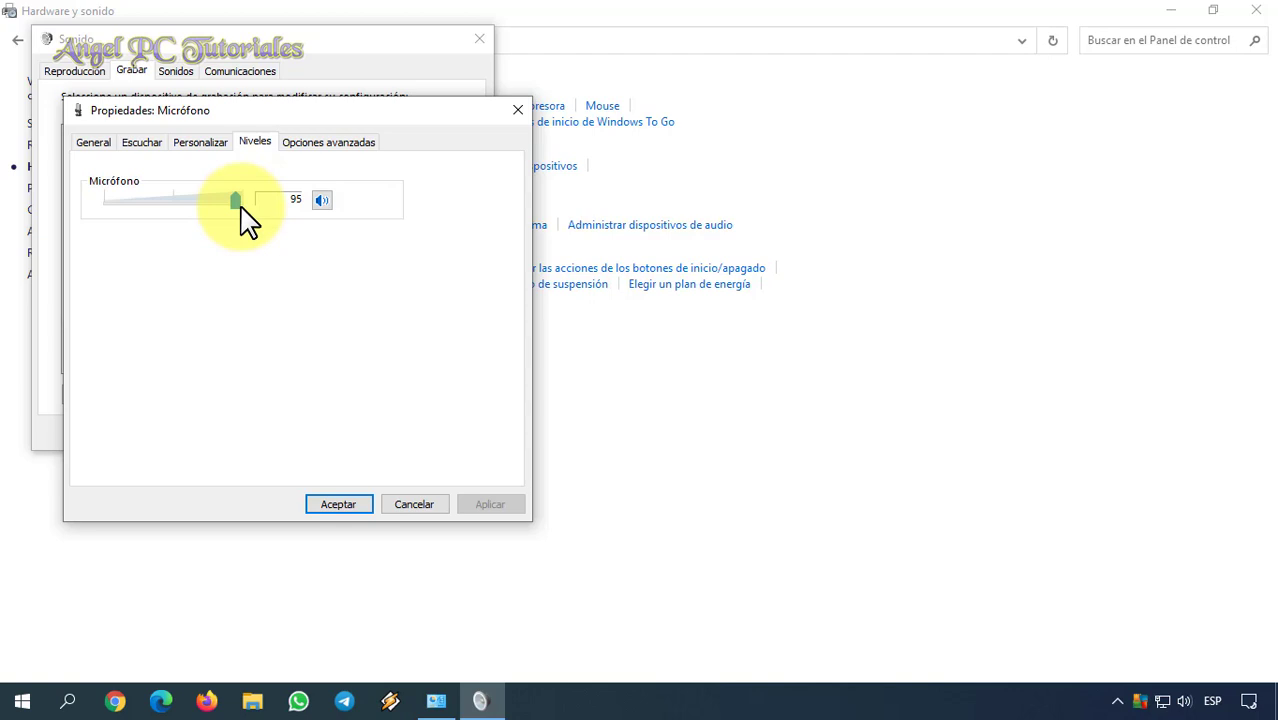
pyautogui.click(344, 503)
pyautogui.click(309, 433)
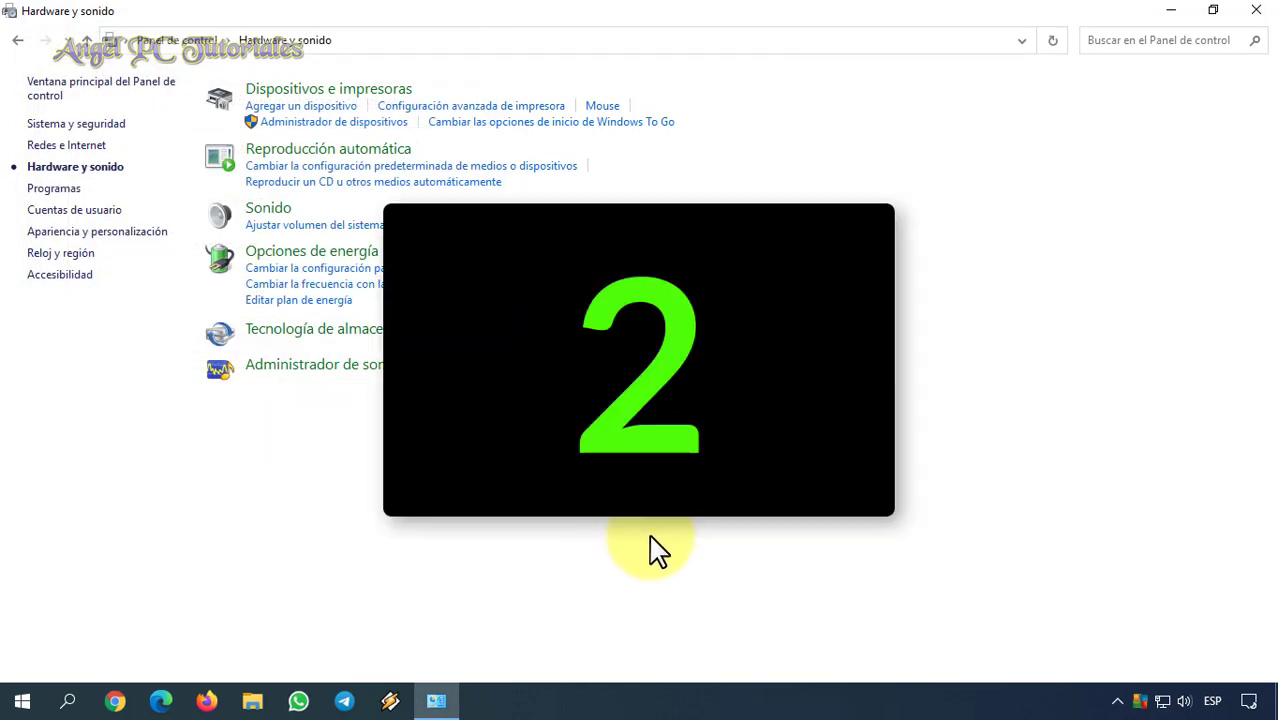
pyautogui.click(1254, 12)
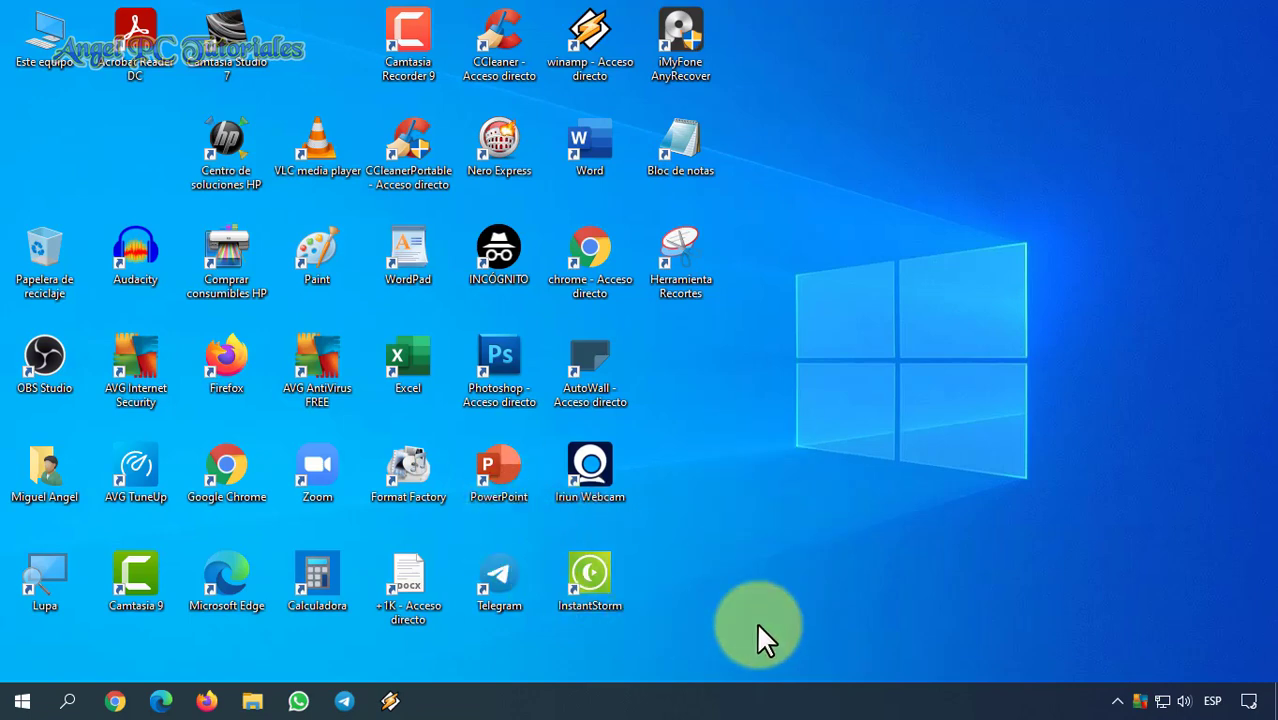
# Step: Open the Sonido page of the Sistema category in Windows Configuración
pyautogui.click(24, 701)
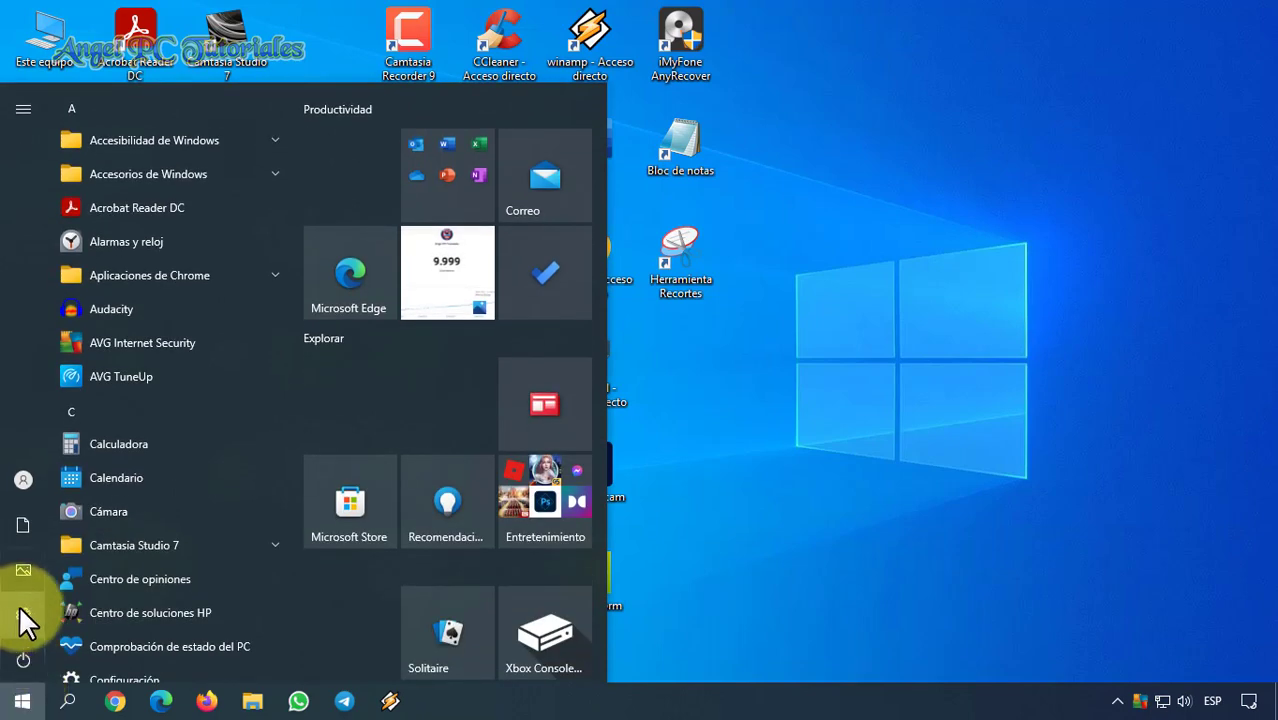
pyautogui.moveTo(22, 610)
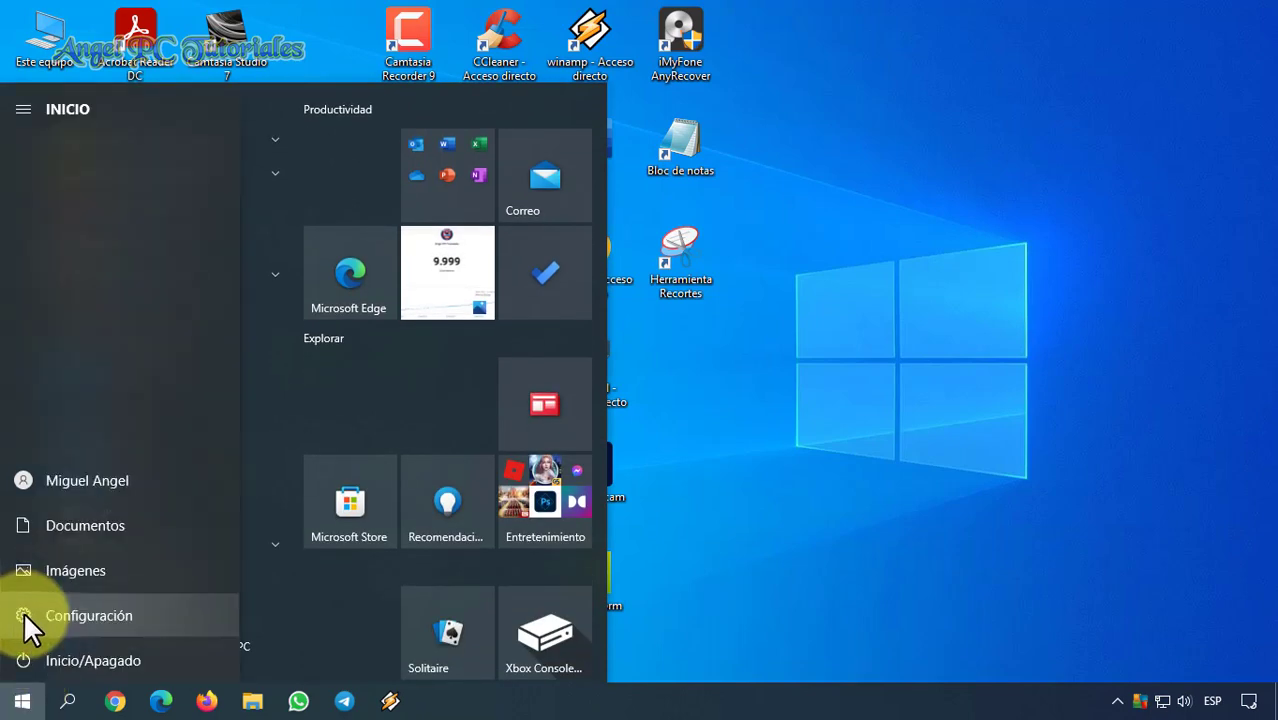
pyautogui.click(80, 610)
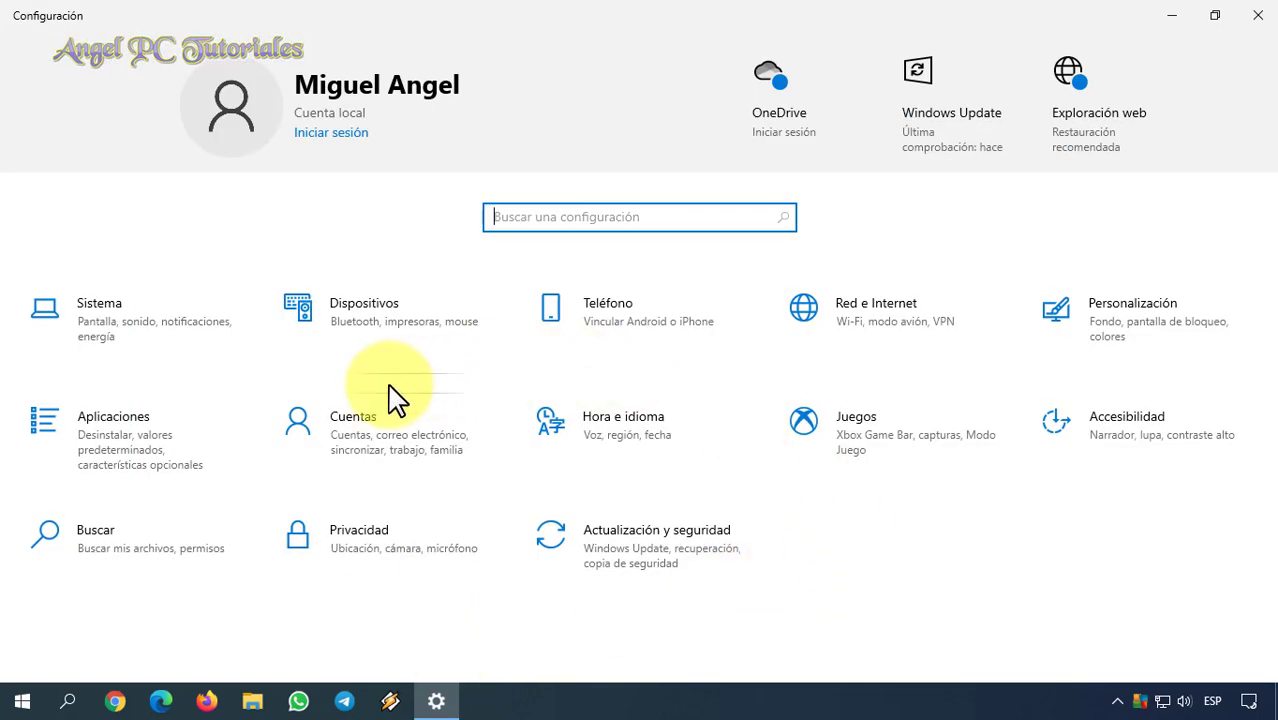
pyautogui.click(124, 328)
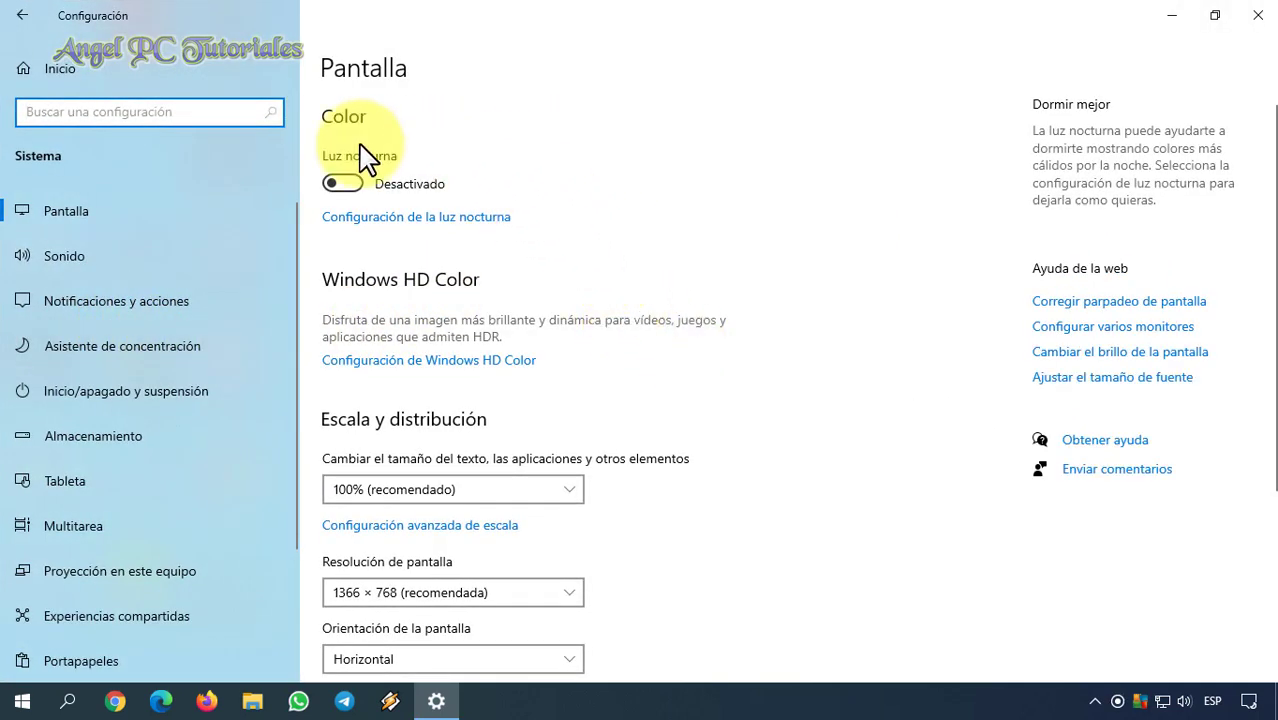
pyautogui.click(129, 264)
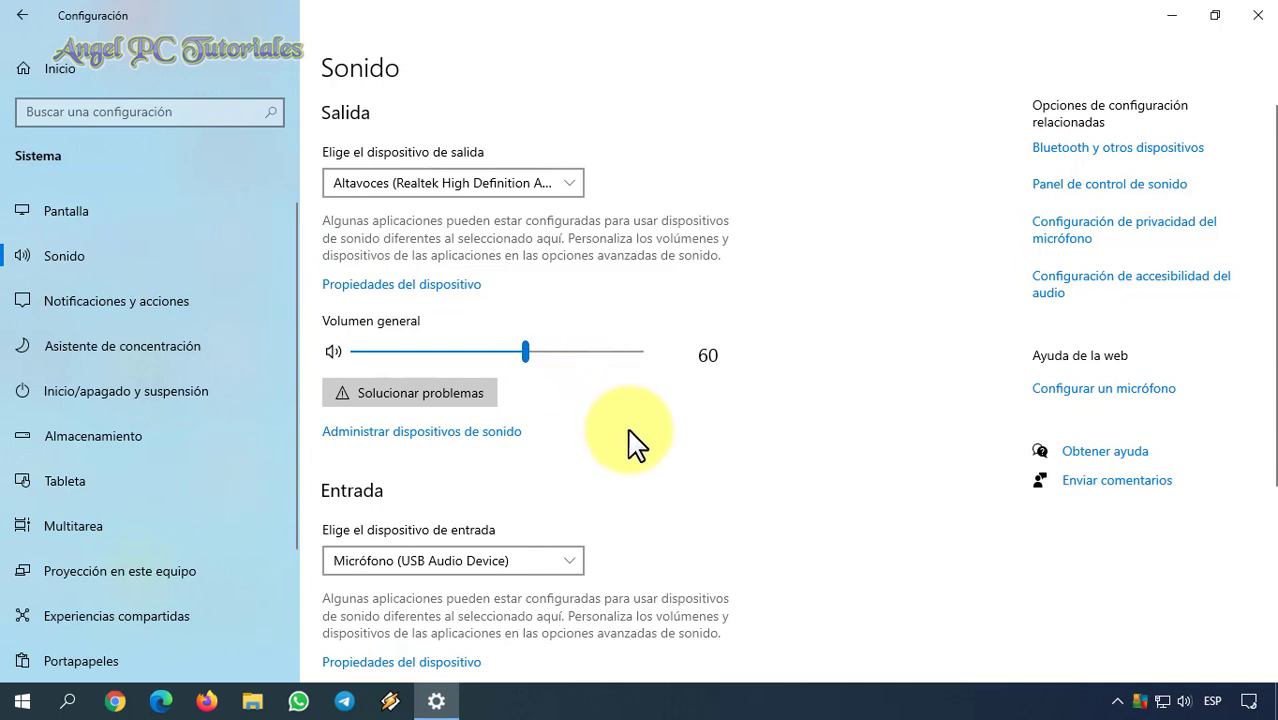
# Step: Check the available input devices under Entrada, keeping Micrófono (USB Audio Device) selected
pyautogui.scroll(-2, 800, 478)
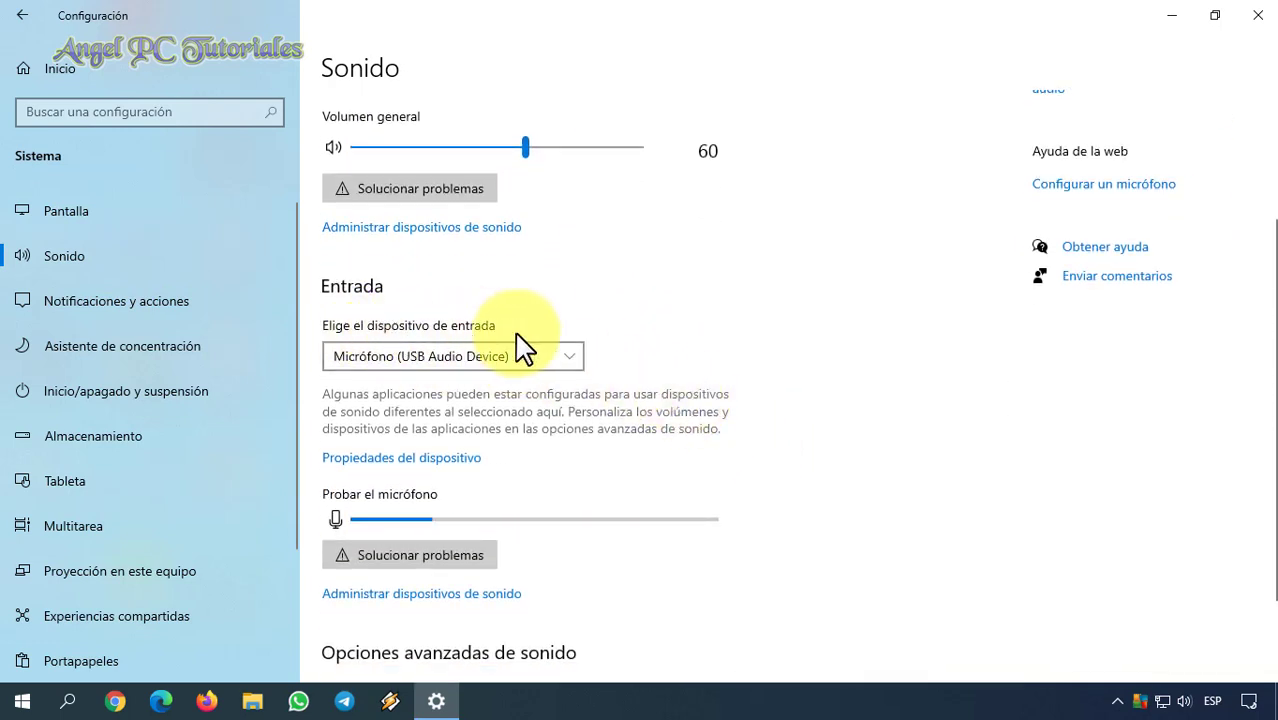
pyautogui.click(576, 360)
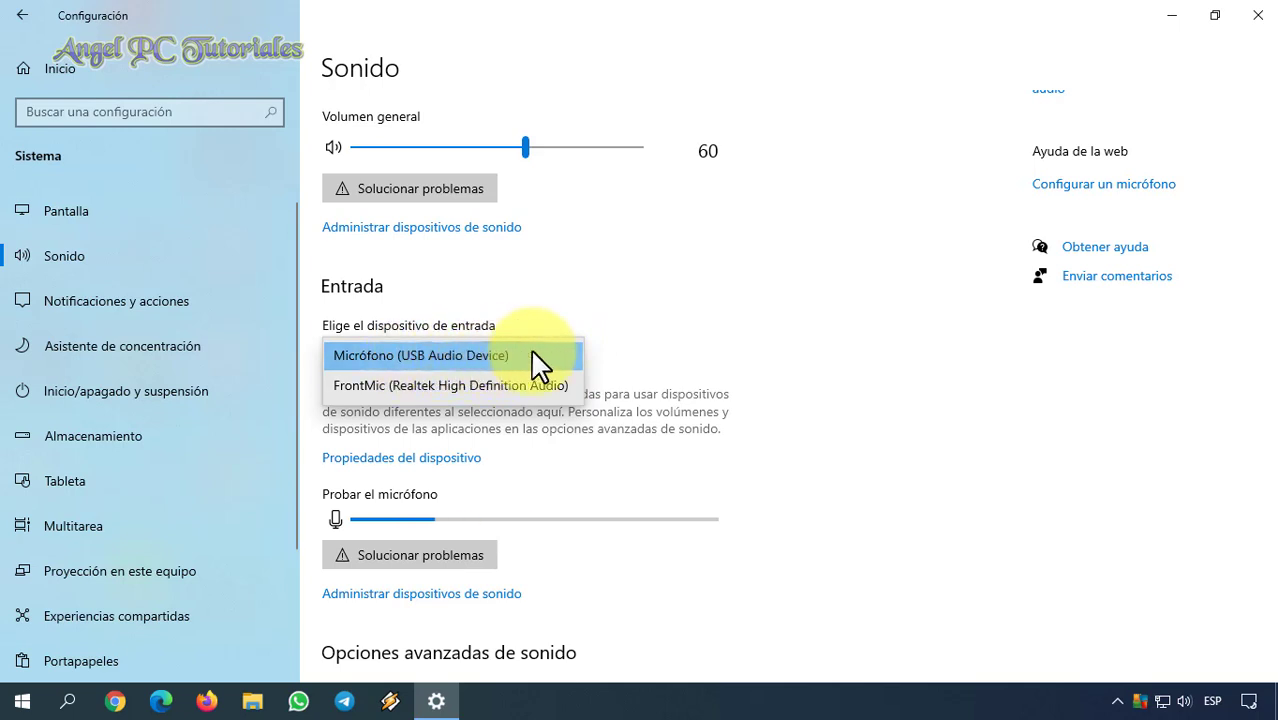
pyautogui.click(648, 355)
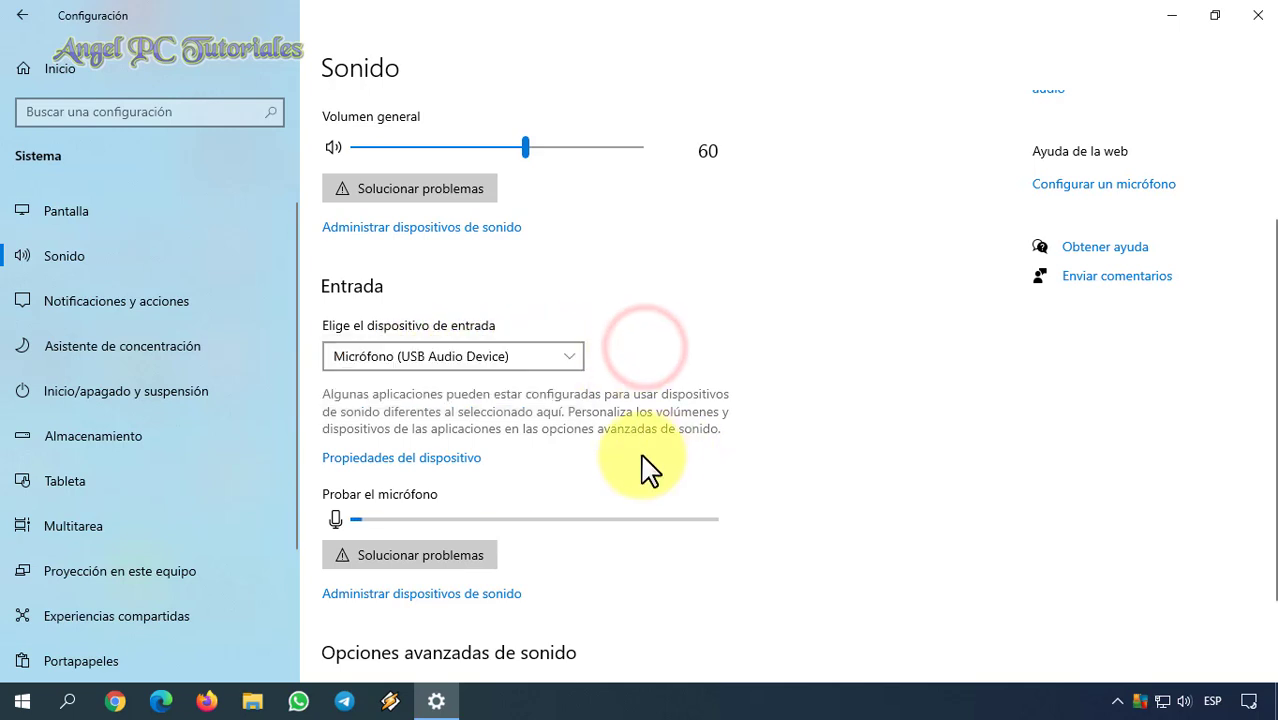
# Step: Open the input microphone's device properties and set its volume to 95
pyautogui.click(447, 463)
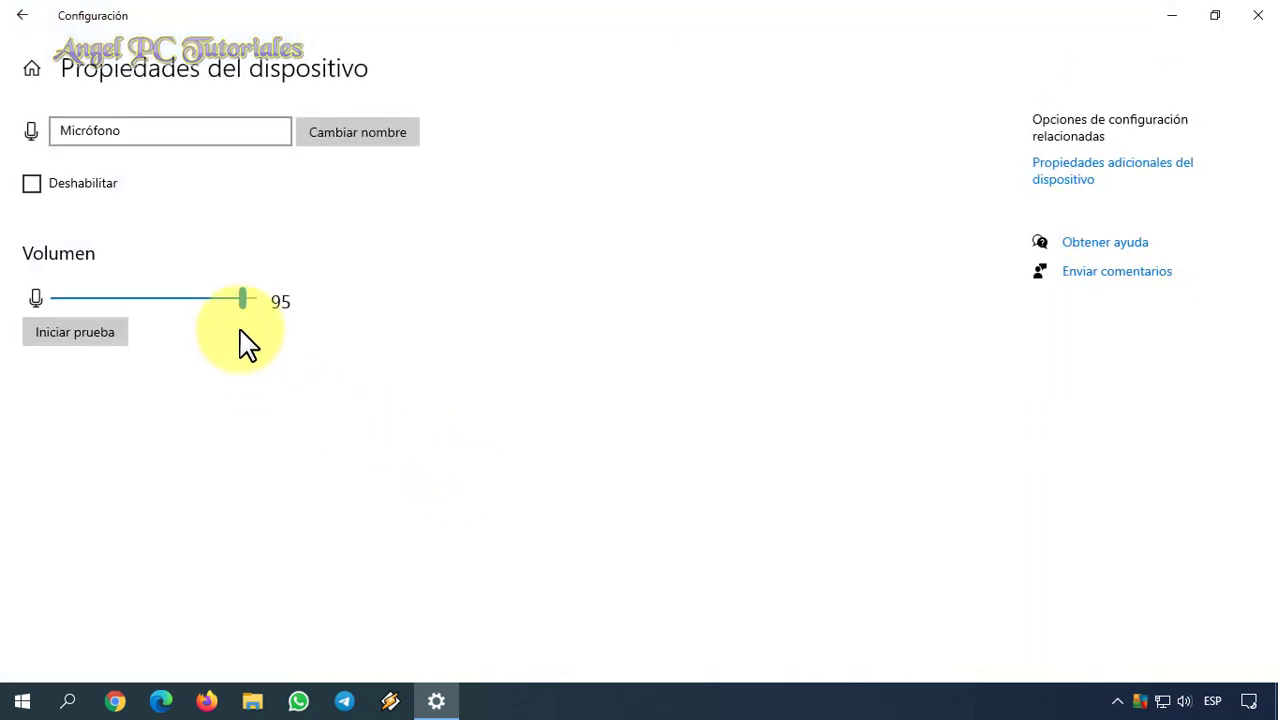
pyautogui.moveTo(243, 296); pyautogui.dragTo(228, 297)
pyautogui.moveTo(230, 310); pyautogui.dragTo(243, 299)
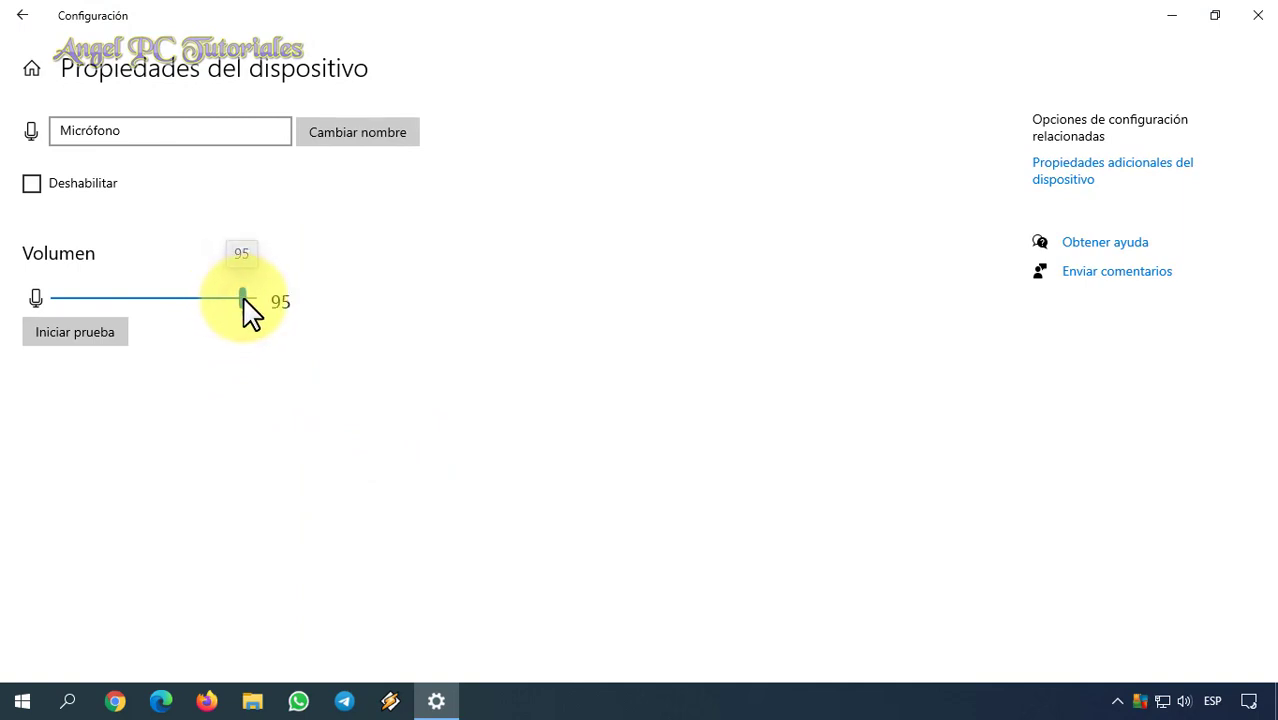